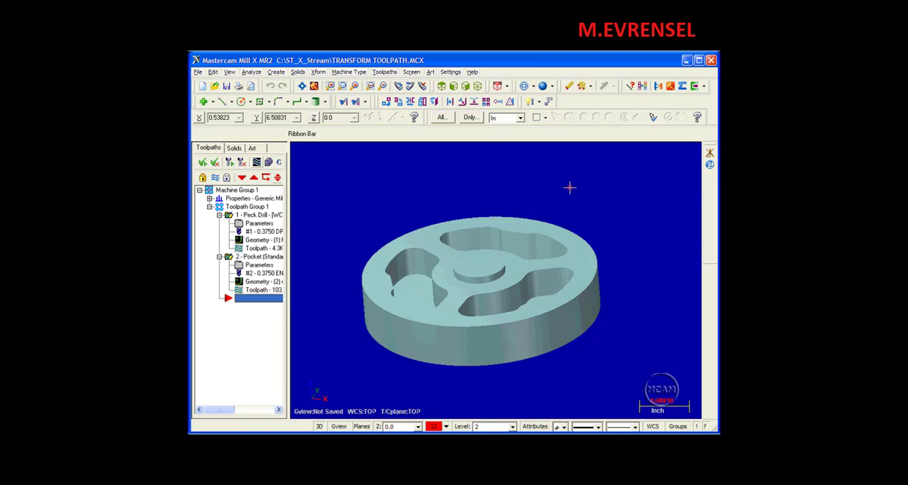
Step: Make the Transform TP wire level the main level, hide the Solid level and show the Points level
{"action": "key", "text": "alt+z"}
{"action": "left_click", "coordinate": [208, 111]}
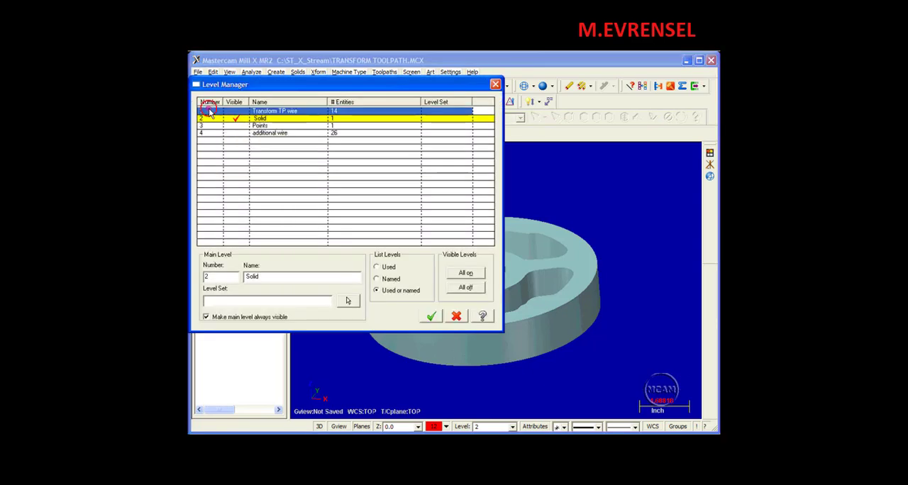
{"action": "left_click", "coordinate": [235, 118]}
{"action": "left_click", "coordinate": [236, 125]}
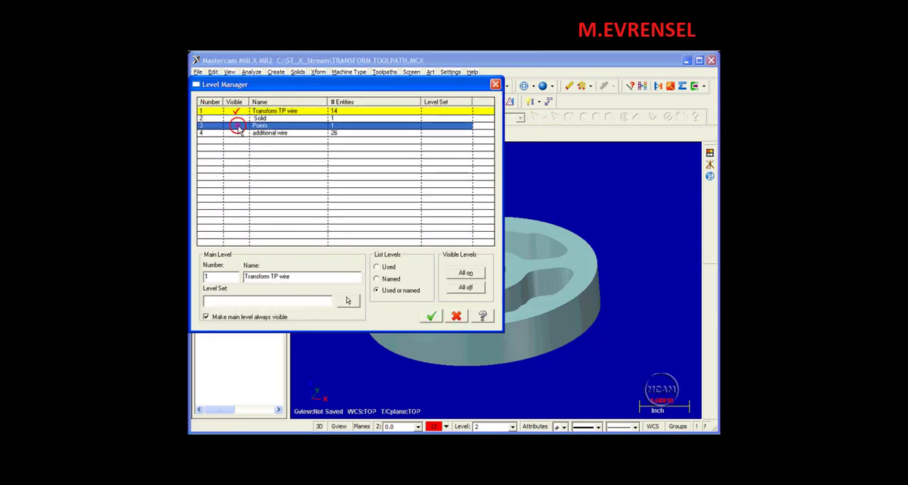
{"action": "left_click", "coordinate": [431, 316]}
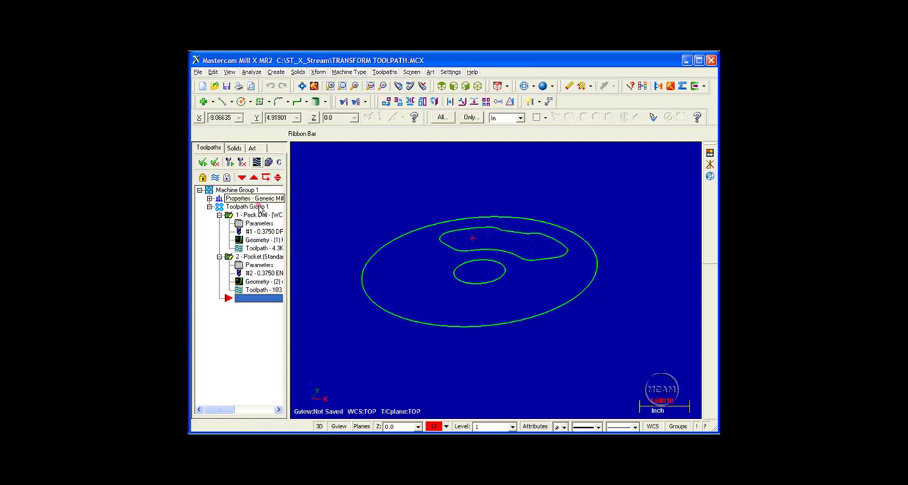
Step: Backplot the original peck drill and pocket toolpaths from start to end, then close the backplot
{"action": "left_click", "coordinate": [255, 163]}
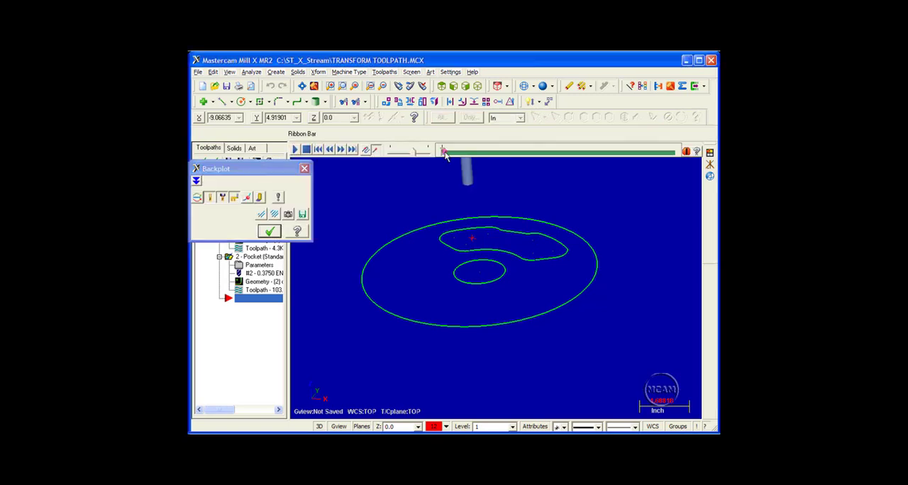
{"action": "left_click", "coordinate": [441, 151]}
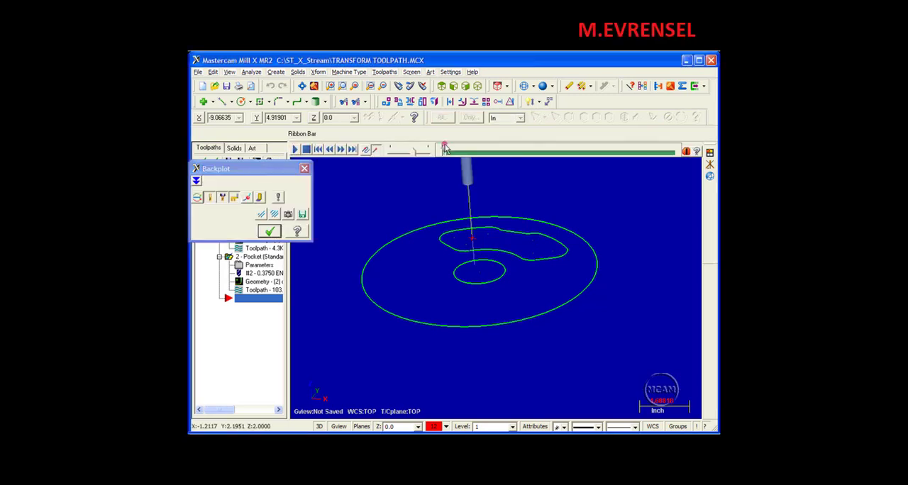
{"action": "left_click_drag", "start_coordinate": [443, 154], "coordinate": [443, 153]}
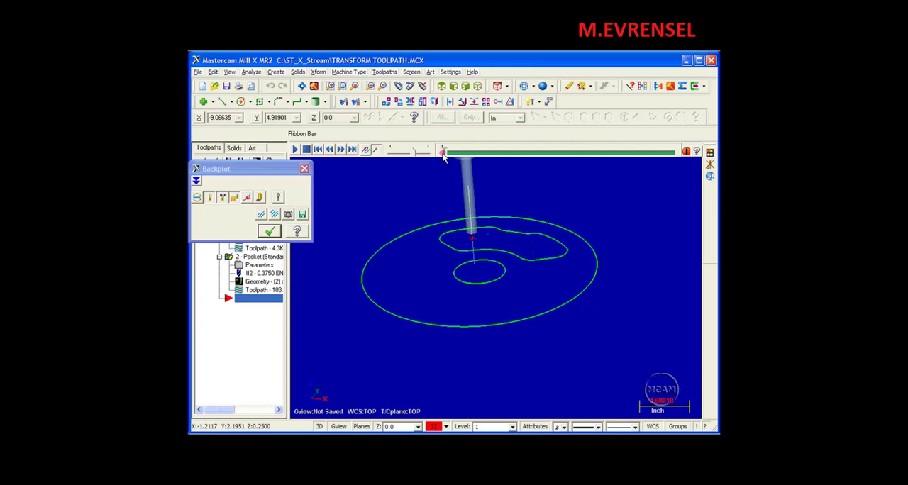
{"action": "left_click", "coordinate": [294, 149]}
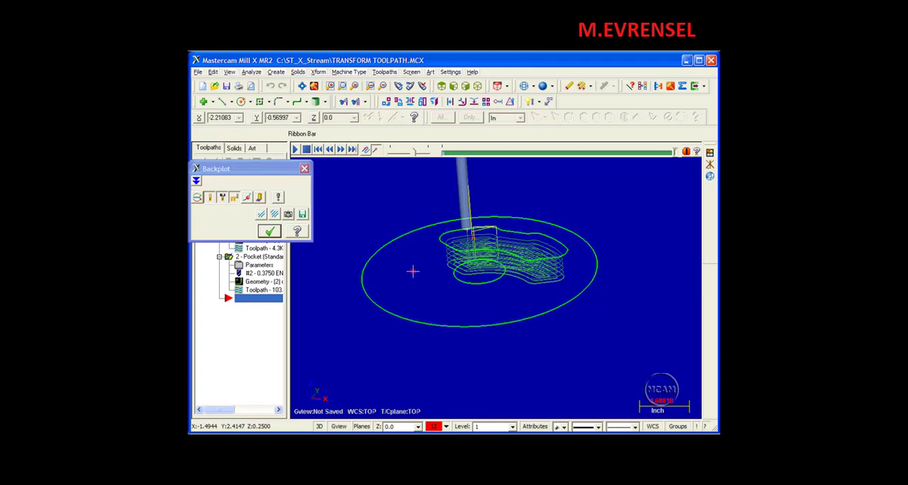
{"action": "left_click", "coordinate": [305, 170]}
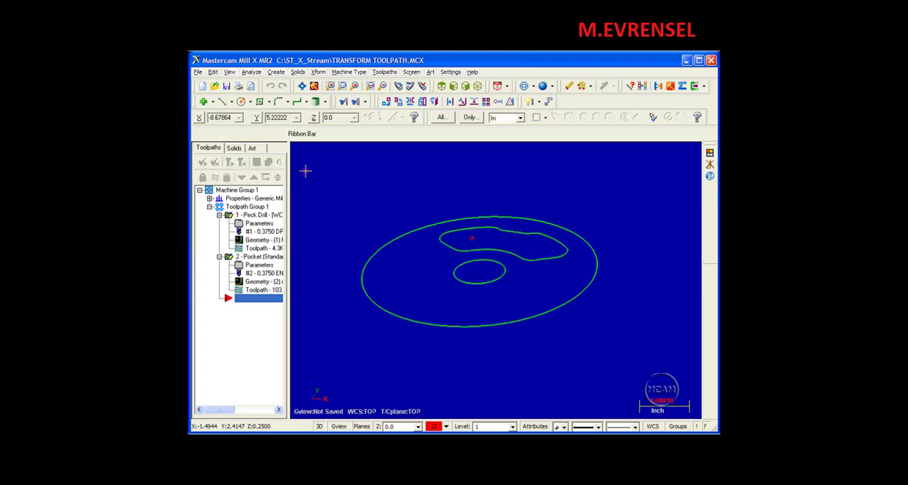
Step: In top view, create a Transform toolpath of type Rotate with Toolpath Group 1 as the source operations
{"action": "left_click", "coordinate": [441, 86]}
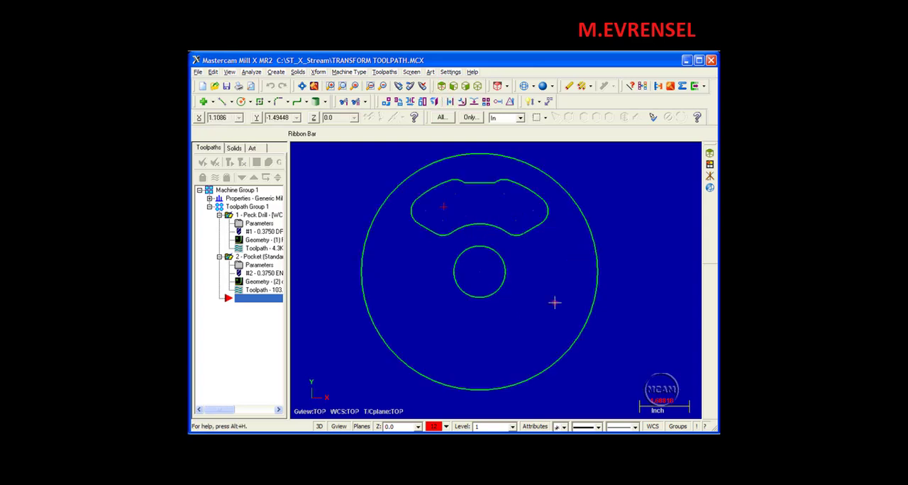
{"action": "right_click", "coordinate": [230, 319]}
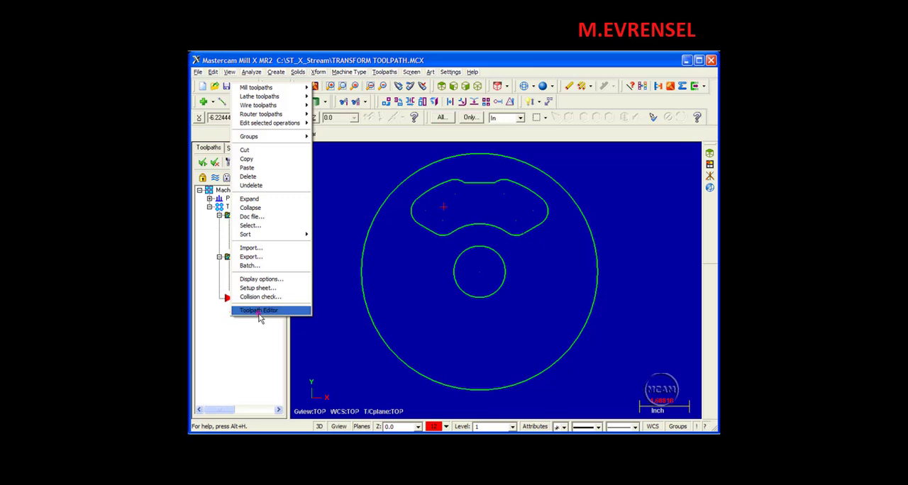
{"action": "mouse_move", "coordinate": [279, 91]}
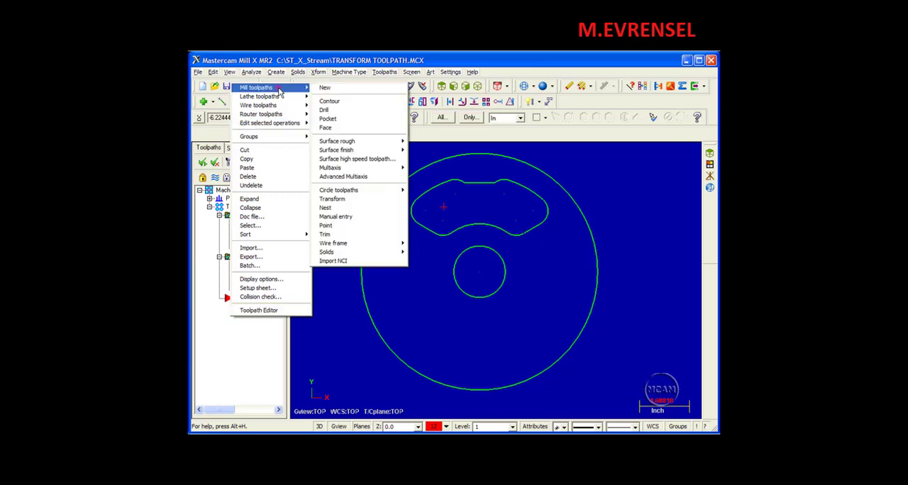
{"action": "left_click", "coordinate": [350, 201]}
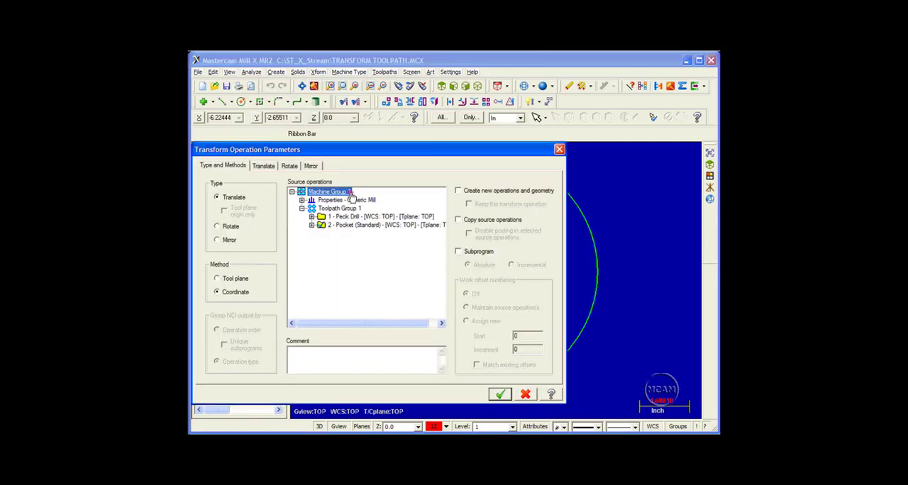
{"action": "left_click_drag", "start_coordinate": [342, 157], "coordinate": [374, 92]}
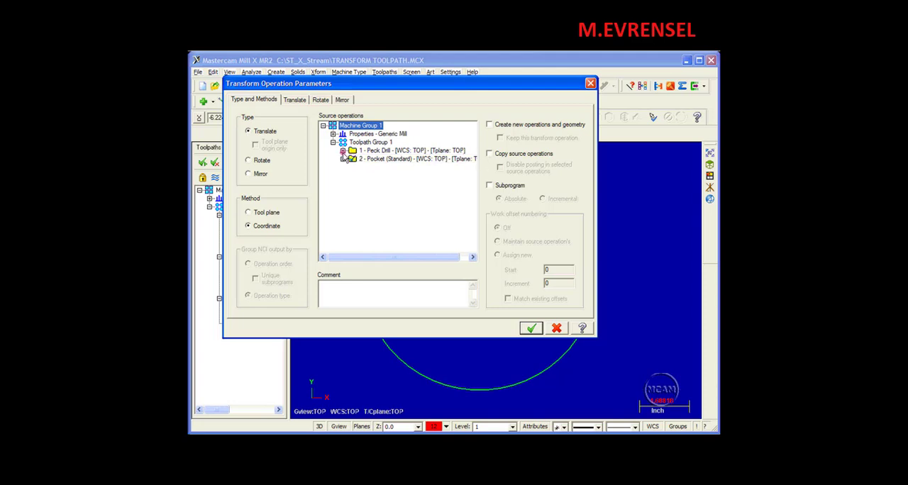
{"action": "left_click", "coordinate": [343, 142]}
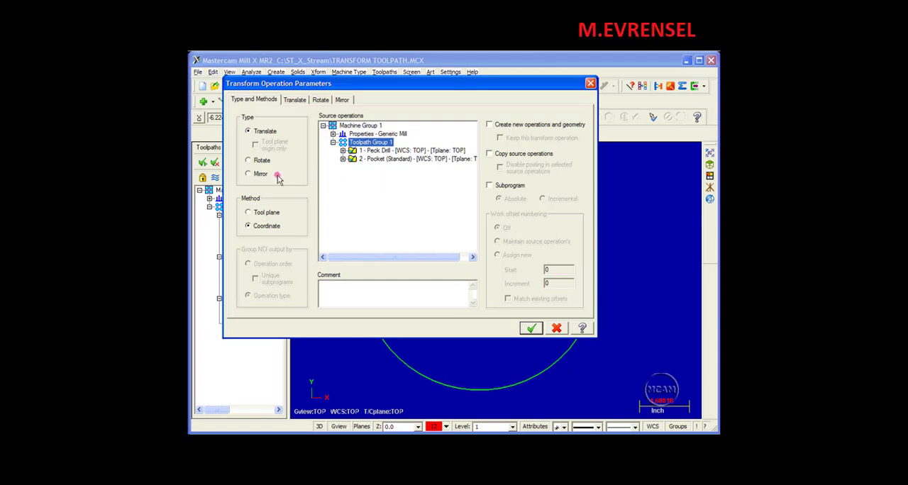
{"action": "left_click", "coordinate": [260, 162]}
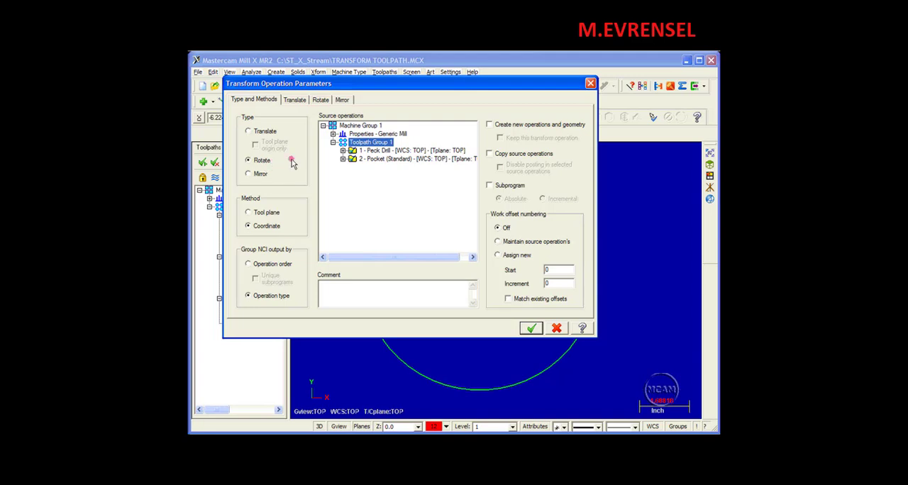
Step: Set the transform to rotate about a point, picking the centre of the wheel's hub circle
{"action": "left_click", "coordinate": [321, 101]}
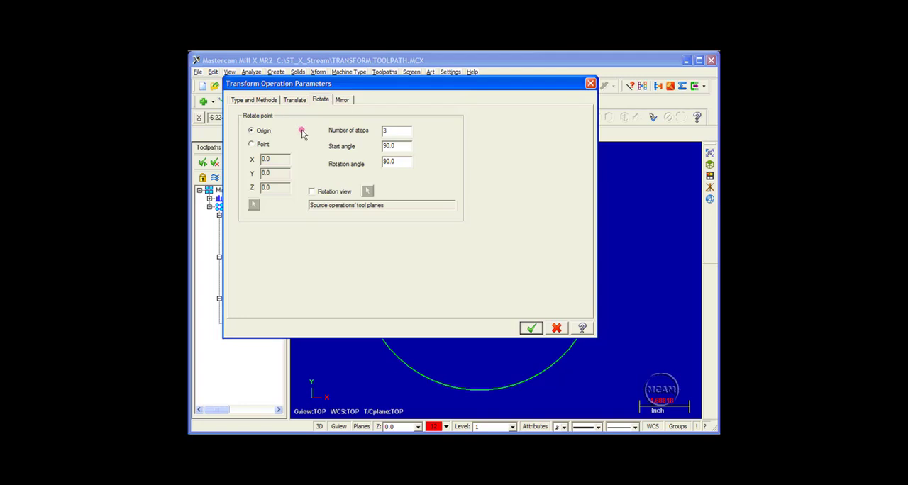
{"action": "left_click", "coordinate": [252, 146]}
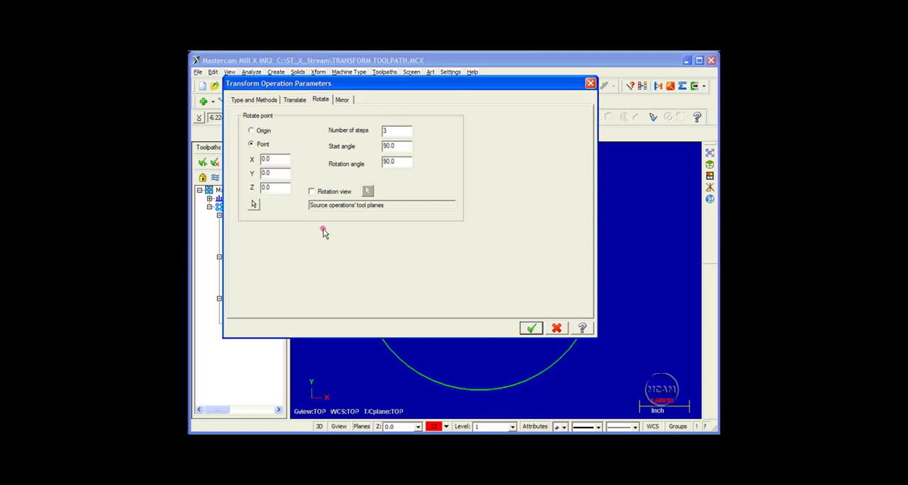
{"action": "left_click", "coordinate": [253, 206]}
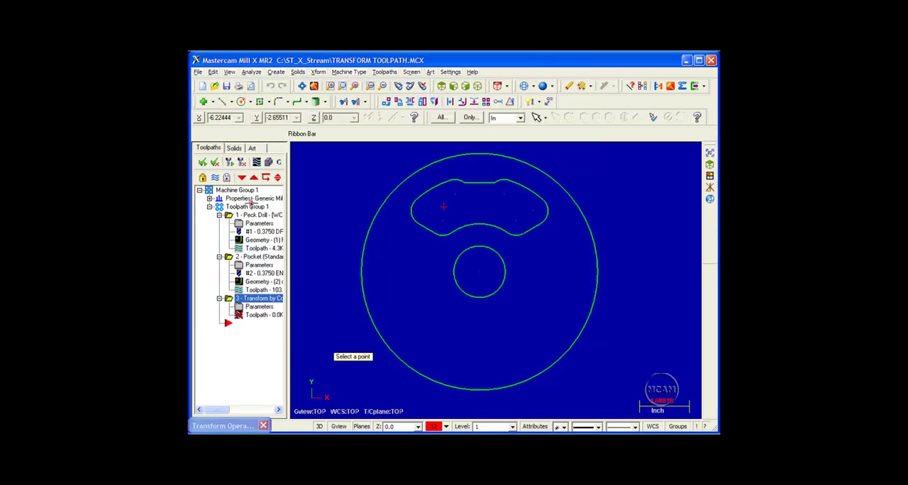
{"action": "left_click", "coordinate": [479, 272]}
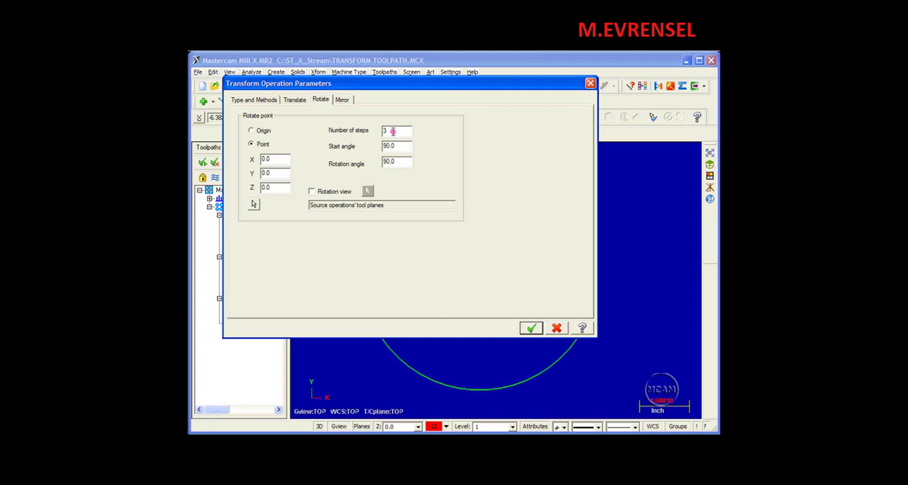
Step: Set the rotation to 2 steps with a start angle and rotation angle of 120 degrees, and generate the transform toolpath
{"action": "left_click_drag", "start_coordinate": [392, 131], "coordinate": [374, 134]}
{"action": "type", "text": "2"}
{"action": "left_click_drag", "start_coordinate": [402, 146], "coordinate": [376, 149]}
{"action": "type", "text": "120"}
{"action": "left_click_drag", "start_coordinate": [401, 162], "coordinate": [358, 164]}
{"action": "type", "text": "12"}
{"action": "left_click", "coordinate": [530, 327]}
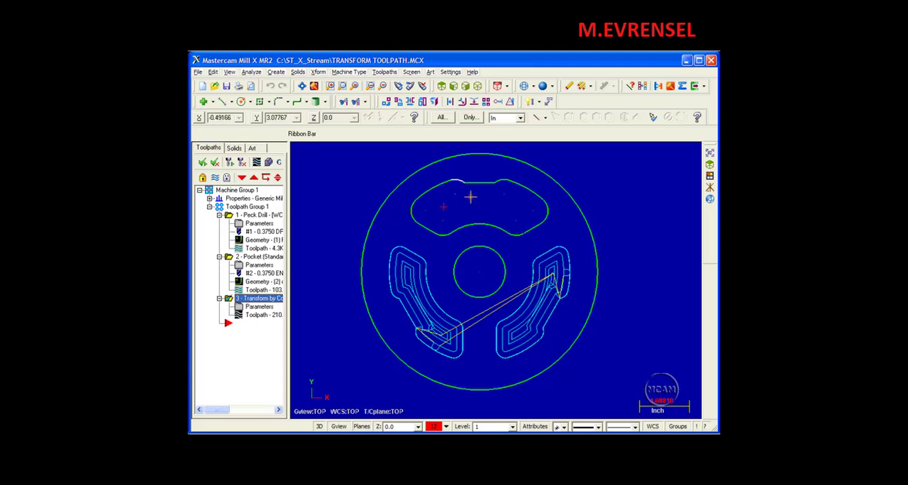
Step: Backplot the rotated transform operation from start to end in isometric view
{"action": "left_click", "coordinate": [479, 86]}
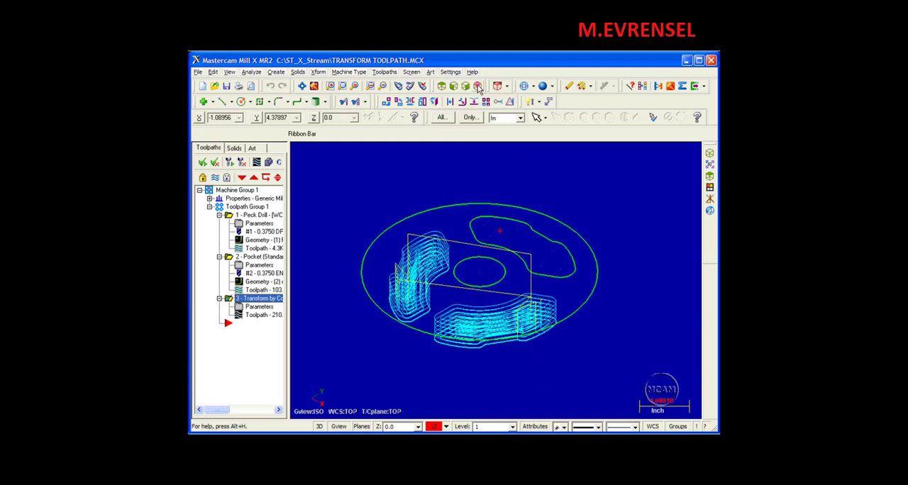
{"action": "left_click", "coordinate": [256, 164]}
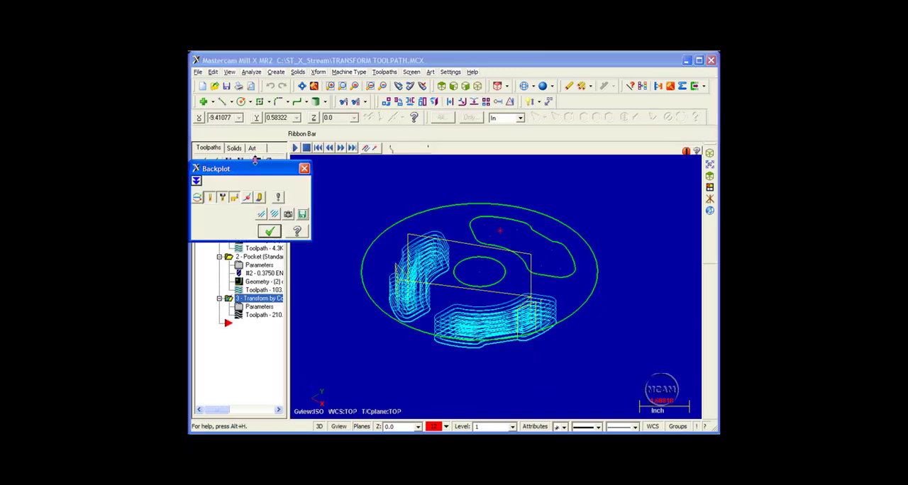
{"action": "left_click_drag", "start_coordinate": [250, 168], "coordinate": [257, 100]}
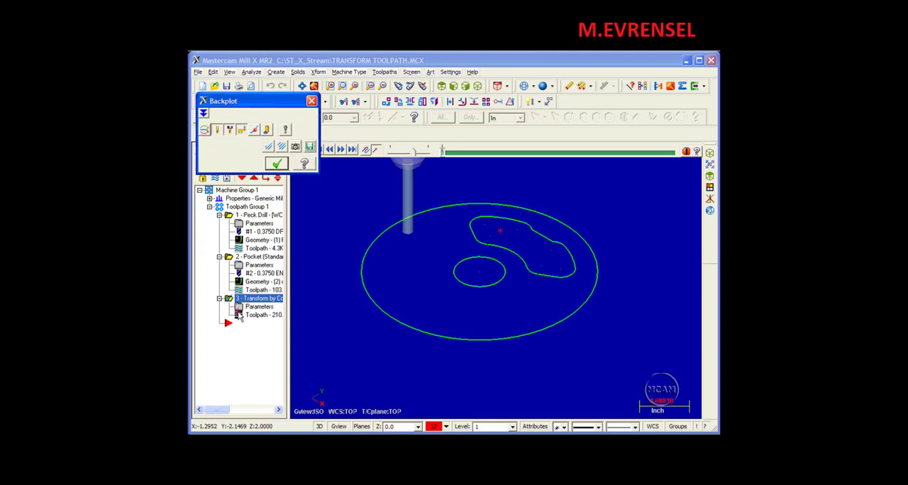
{"action": "left_click_drag", "start_coordinate": [277, 104], "coordinate": [274, 68]}
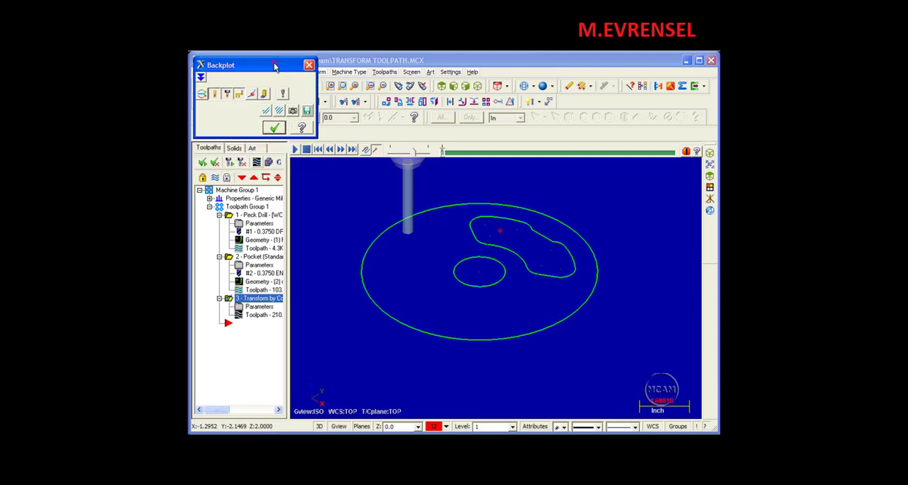
{"action": "left_click", "coordinate": [292, 149]}
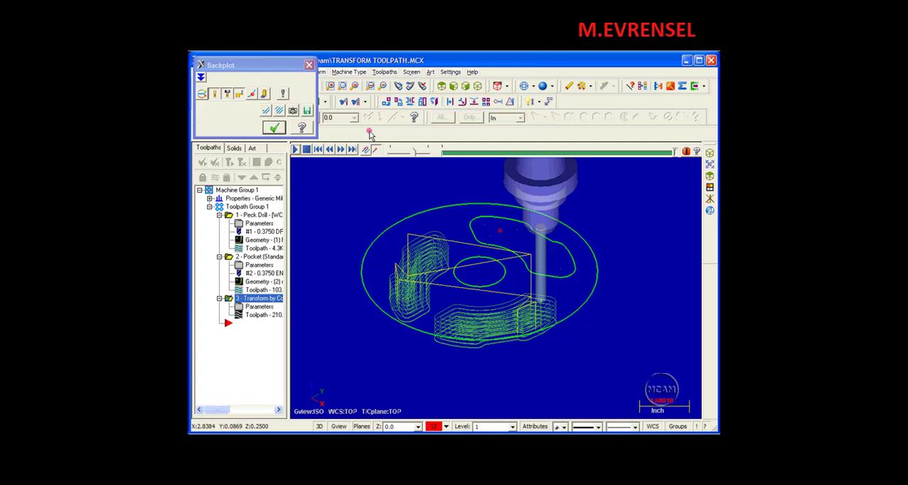
{"action": "left_click", "coordinate": [308, 65]}
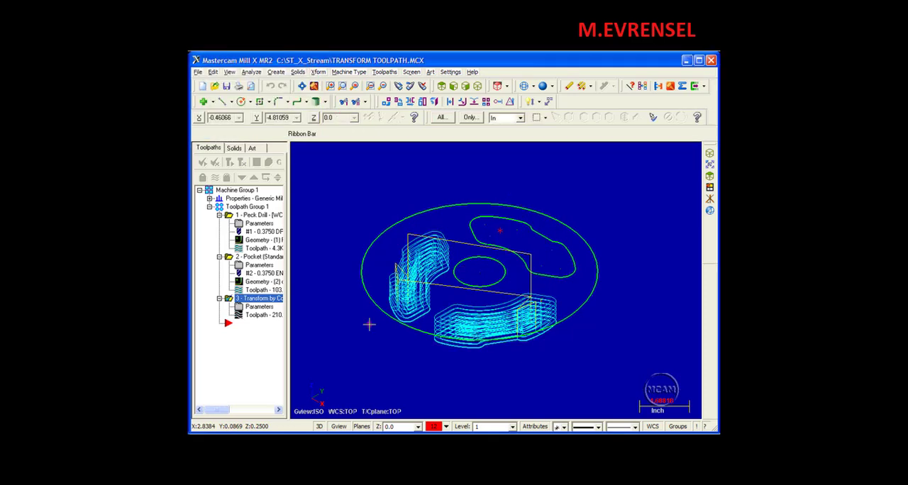
Step: Turn off depth cuts in the Pocket operation's pocketing parameters and regenerate all dirty operations
{"action": "left_click", "coordinate": [242, 266]}
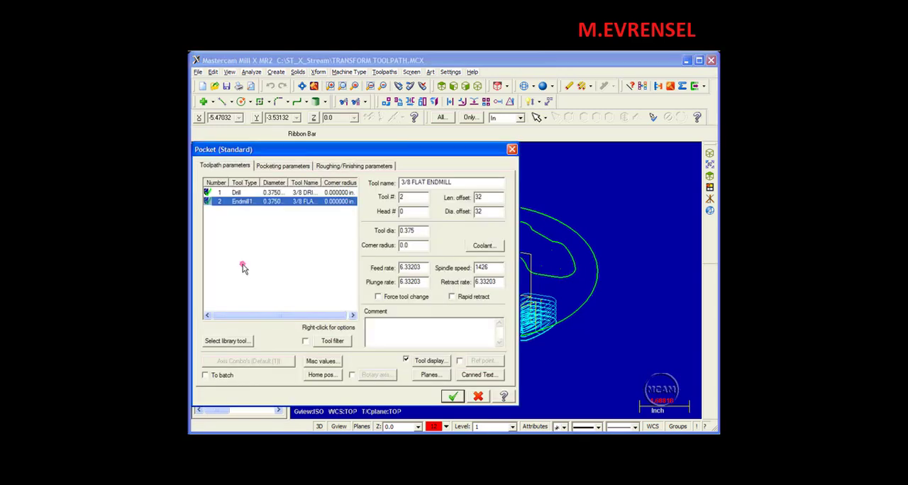
{"action": "left_click", "coordinate": [285, 166]}
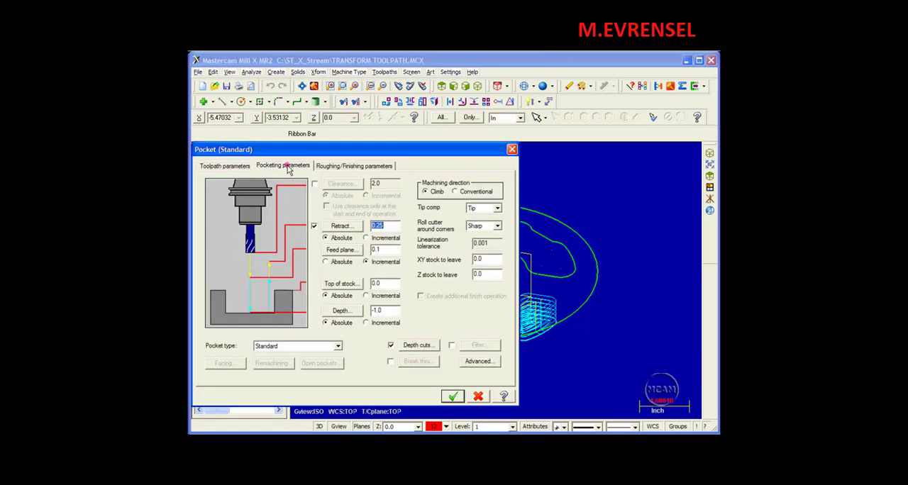
{"action": "left_click", "coordinate": [391, 346]}
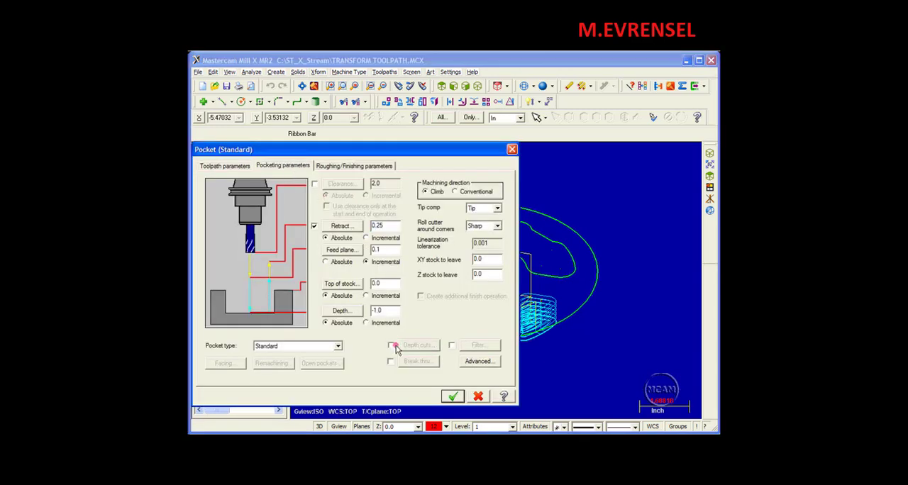
{"action": "left_click", "coordinate": [454, 396]}
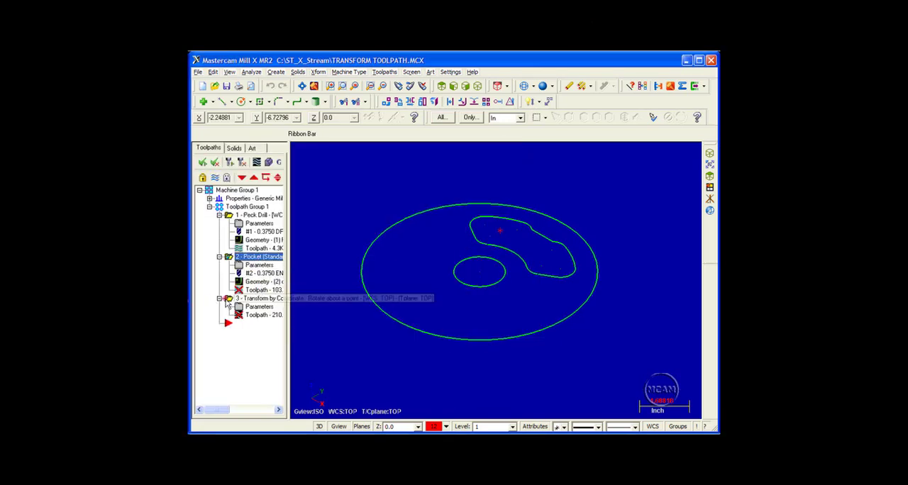
{"action": "left_click_drag", "start_coordinate": [290, 357], "coordinate": [340, 357]}
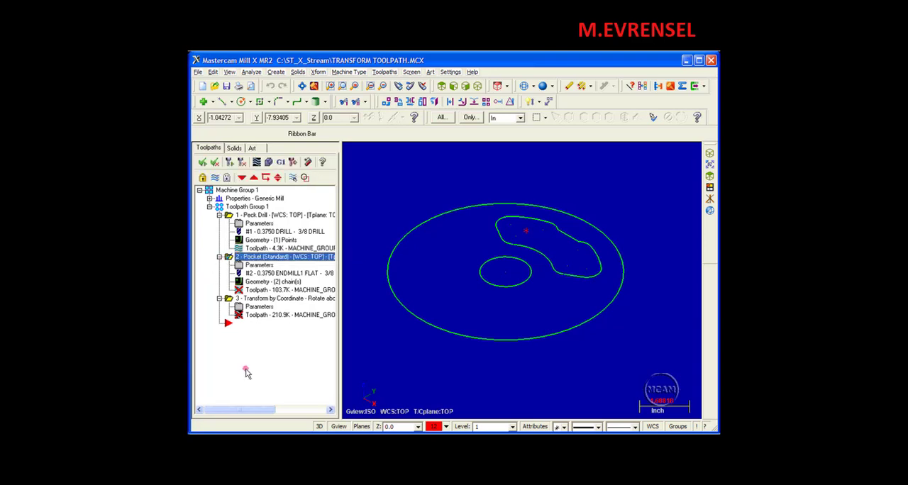
{"action": "left_click", "coordinate": [243, 163]}
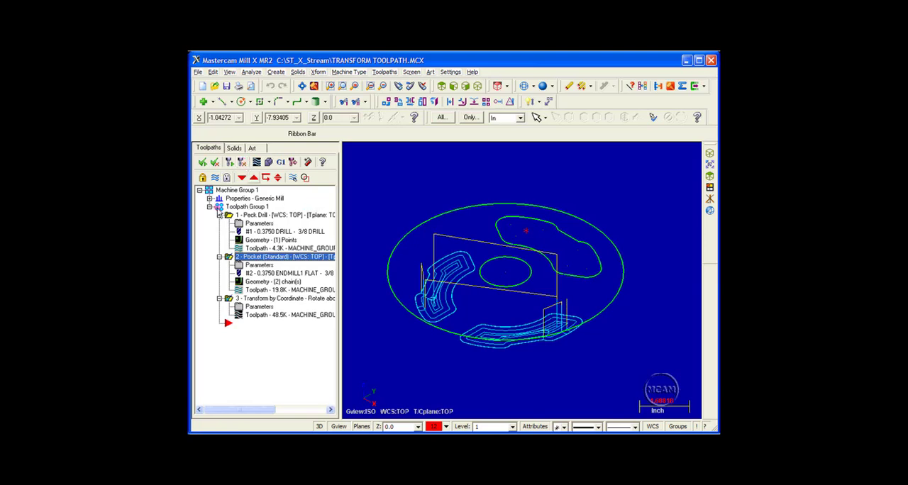
Step: Backplot all operations in Toolpath Group 1, stepping through the first drill moves and playing the rest to the end
{"action": "left_click", "coordinate": [220, 207]}
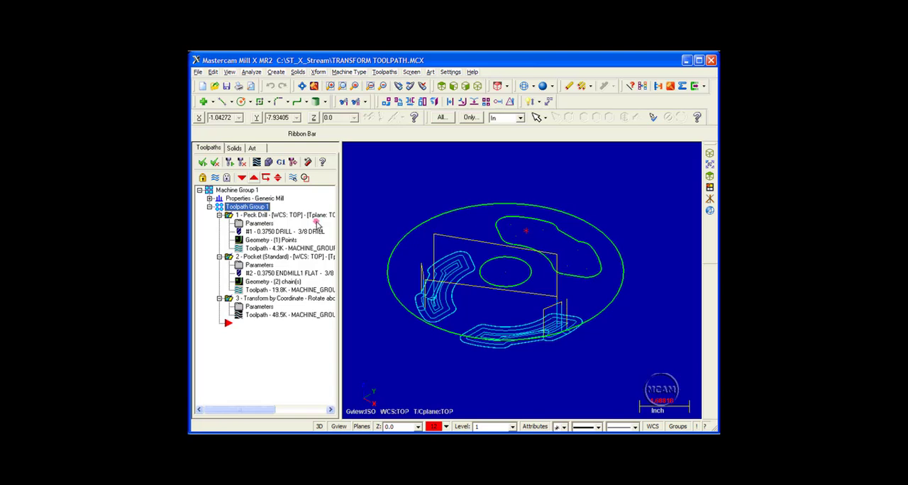
{"action": "left_click", "coordinate": [258, 162]}
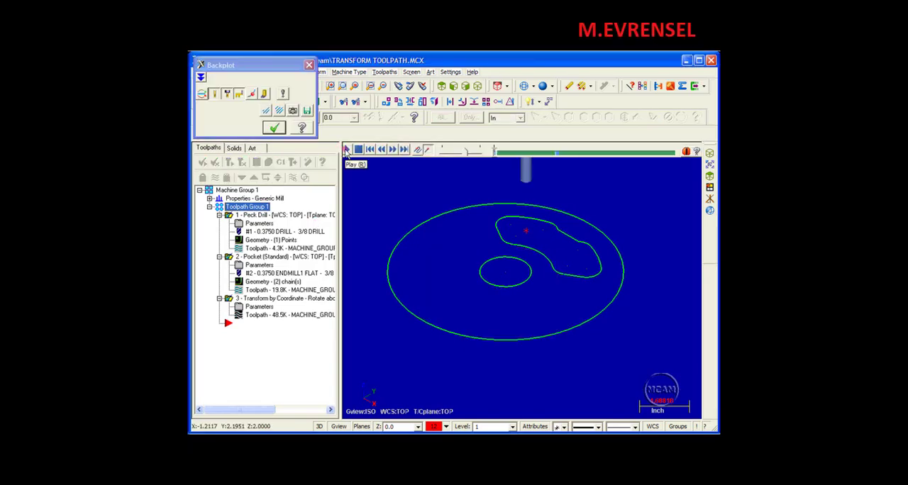
{"action": "left_click", "coordinate": [392, 151]}
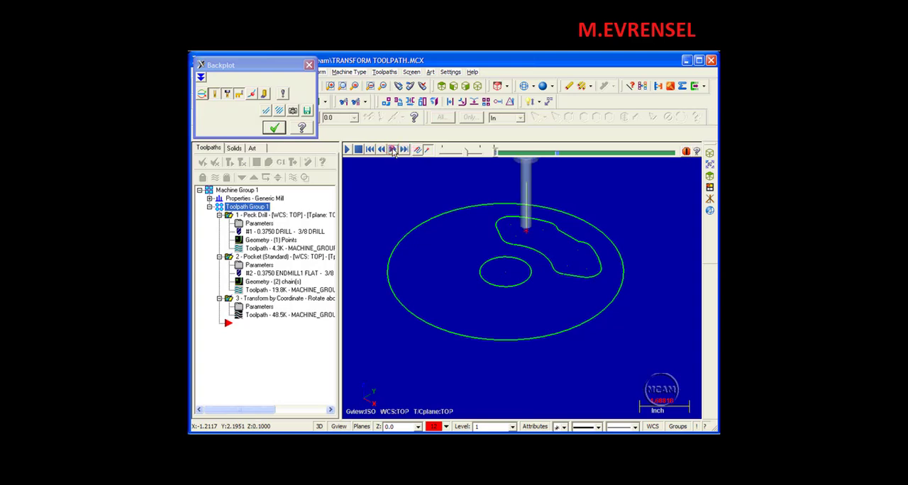
{"action": "left_click", "coordinate": [393, 151]}
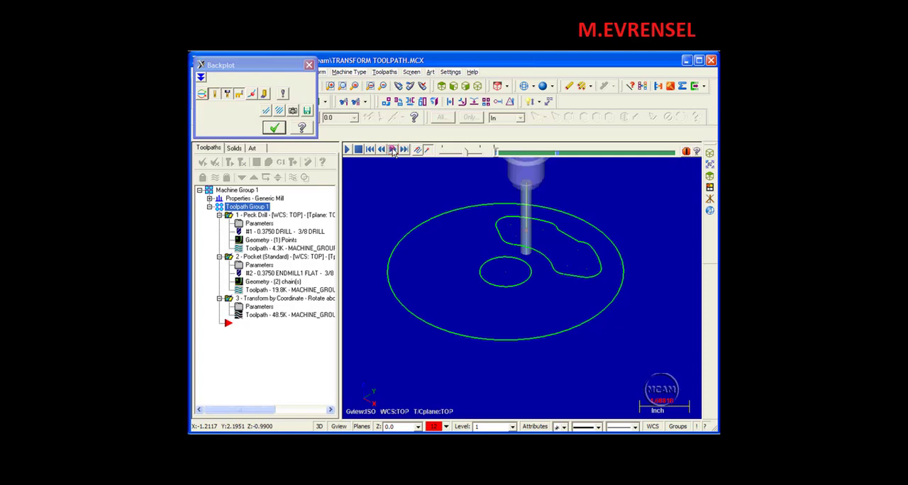
{"action": "left_click", "coordinate": [393, 151]}
{"action": "left_click", "coordinate": [393, 152]}
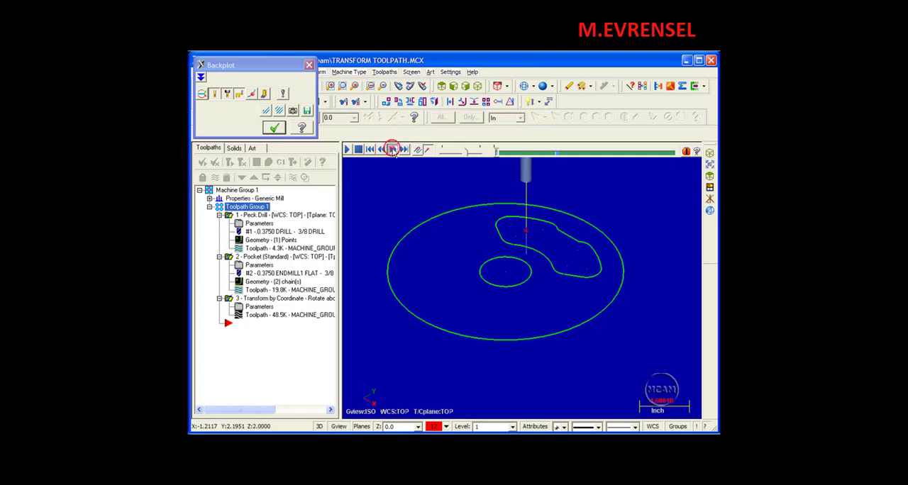
{"action": "left_click", "coordinate": [394, 151]}
{"action": "left_click", "coordinate": [393, 152]}
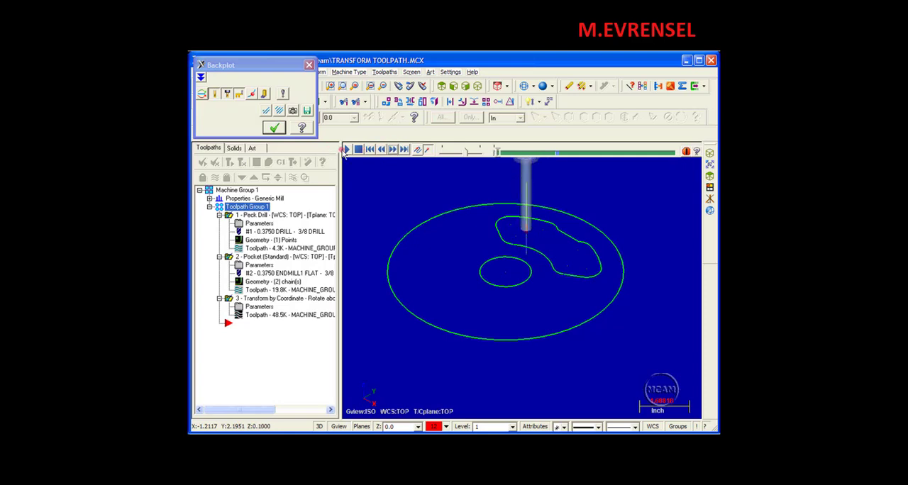
{"action": "left_click", "coordinate": [346, 150]}
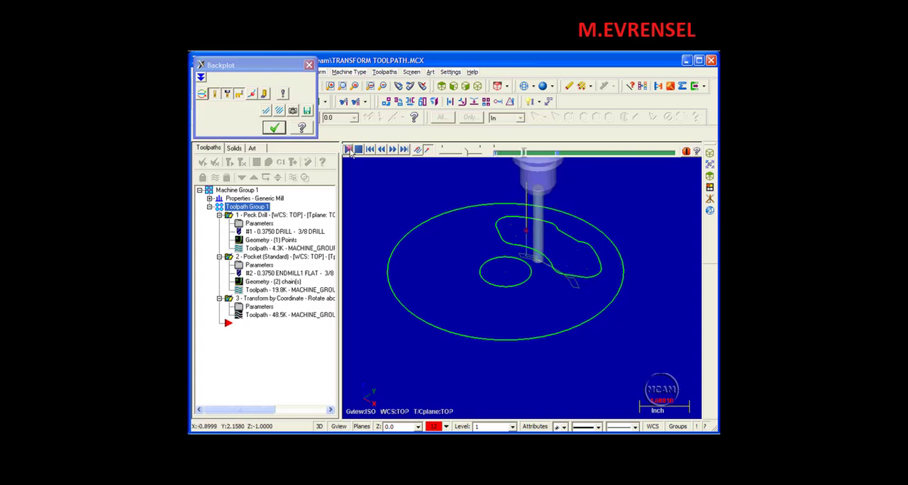
{"action": "left_click", "coordinate": [394, 150]}
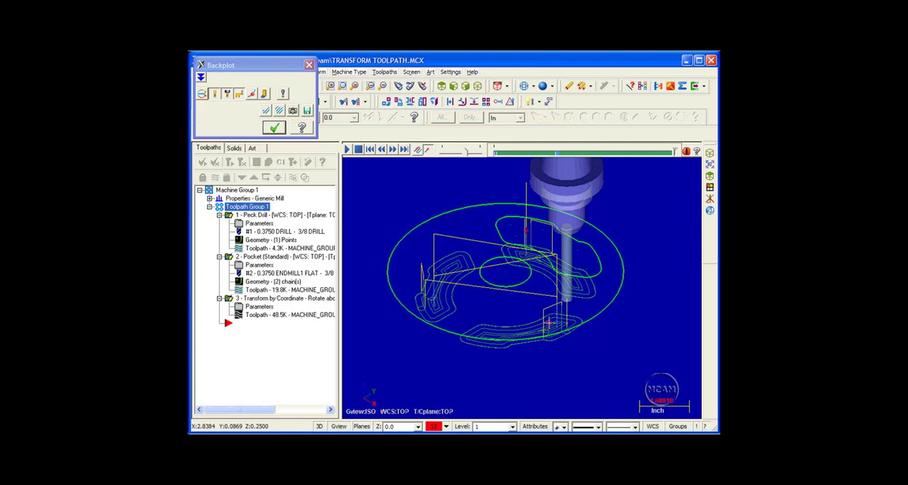
{"action": "left_click", "coordinate": [309, 66]}
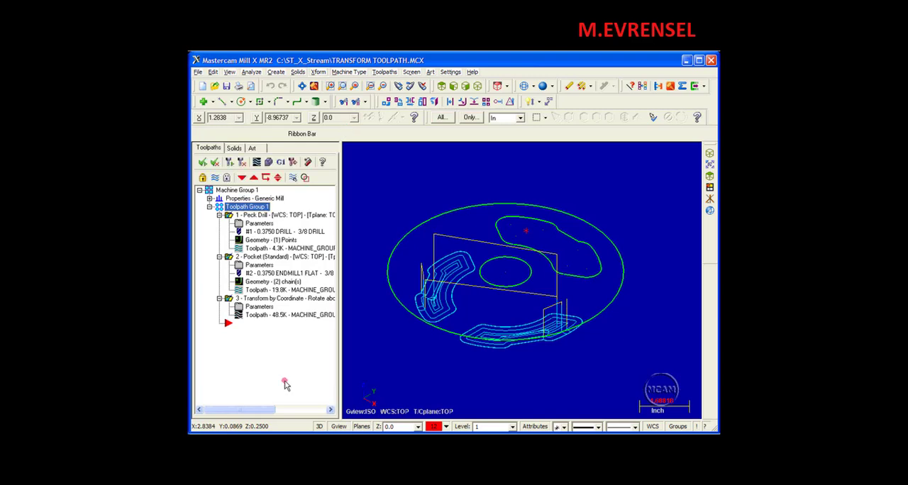
Step: Turn on Copy source operations in the transform operation, with posting disabled in the selected source operations, and regenerate the dirty operation
{"action": "left_click", "coordinate": [245, 307]}
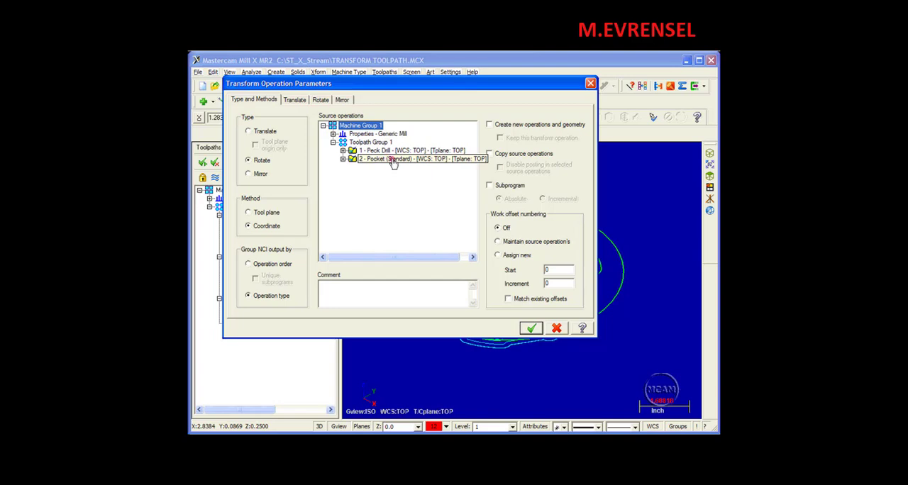
{"action": "left_click_drag", "start_coordinate": [303, 85], "coordinate": [397, 89]}
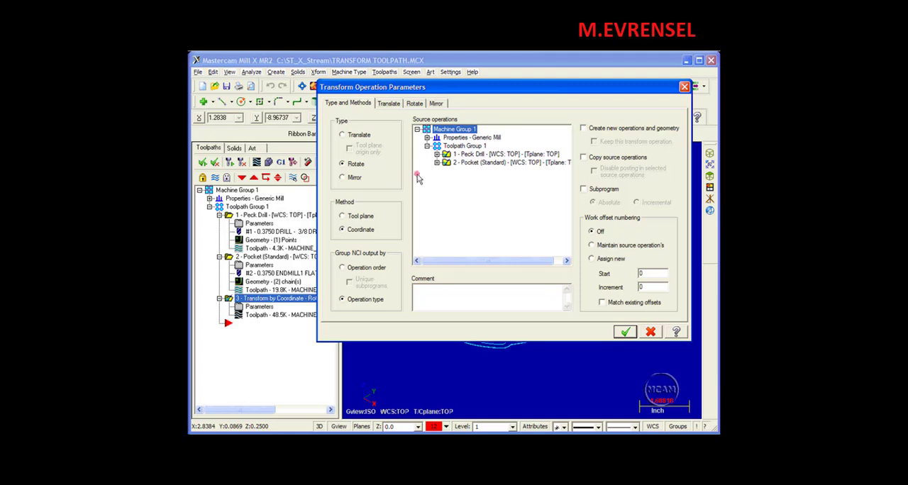
{"action": "left_click_drag", "start_coordinate": [445, 87], "coordinate": [335, 82]}
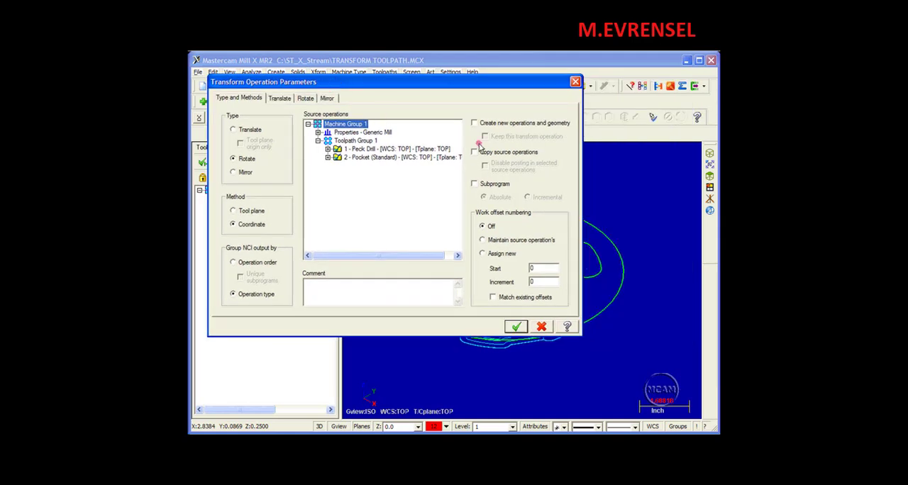
{"action": "left_click", "coordinate": [474, 151]}
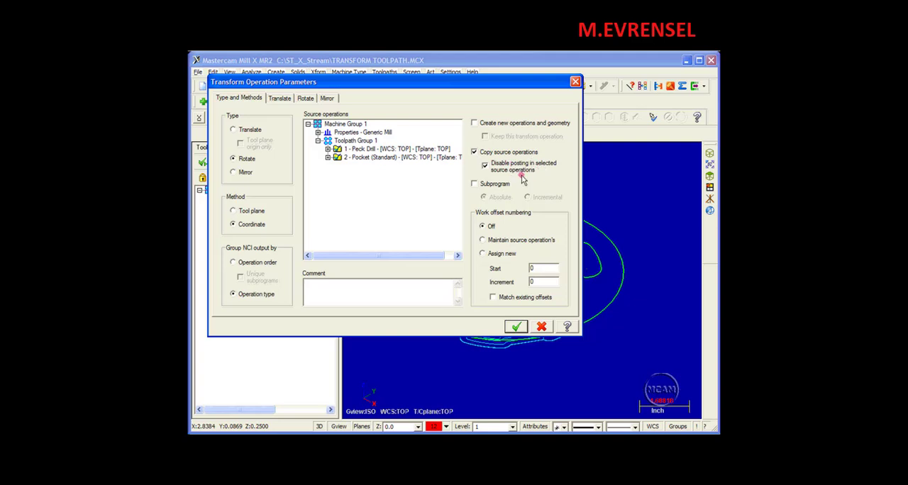
{"action": "left_click_drag", "start_coordinate": [400, 90], "coordinate": [481, 90]}
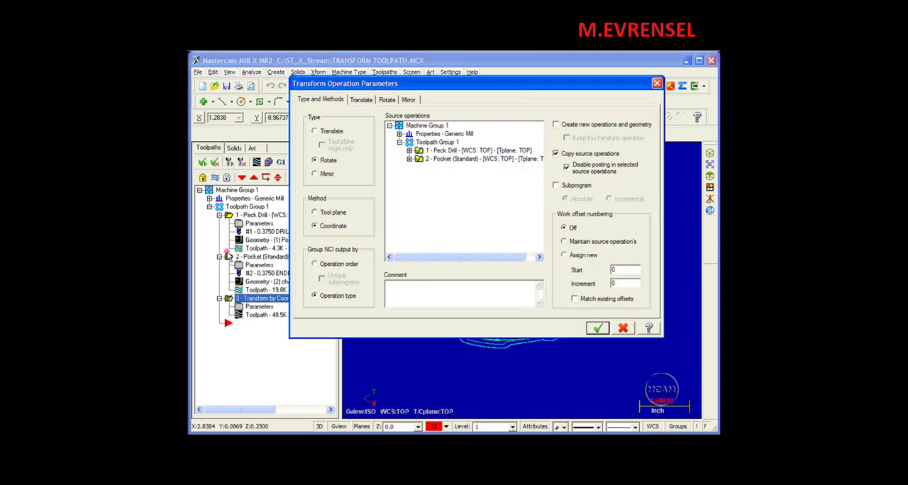
{"action": "left_click", "coordinate": [597, 329]}
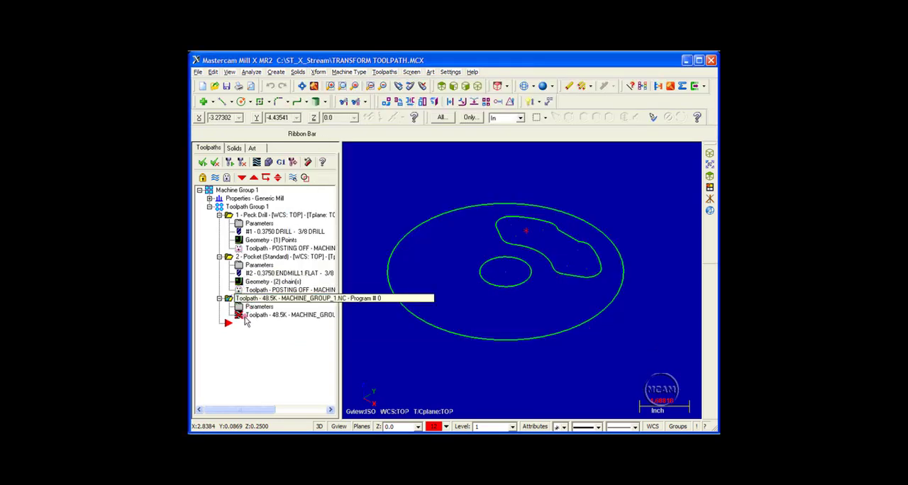
{"action": "left_click", "coordinate": [241, 162]}
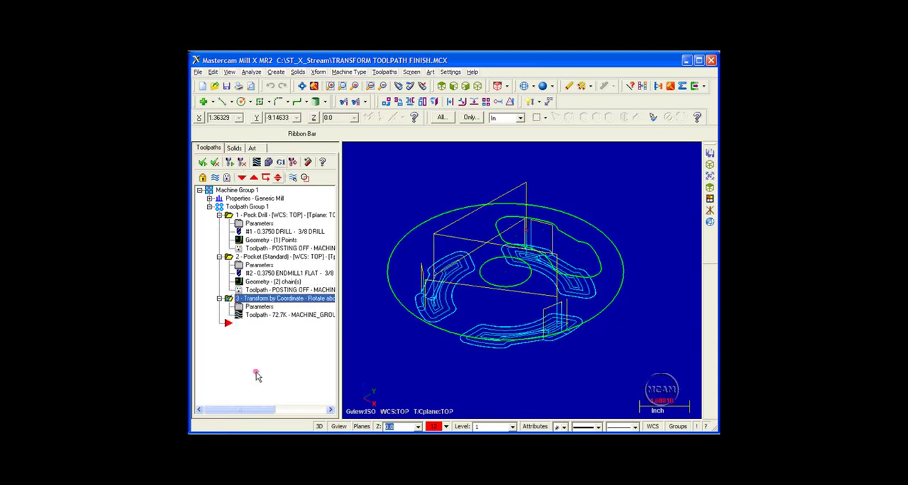
Step: Backplot the regenerated transform operation from the first drilling moves through to the end of the last pocket
{"action": "left_click", "coordinate": [256, 163]}
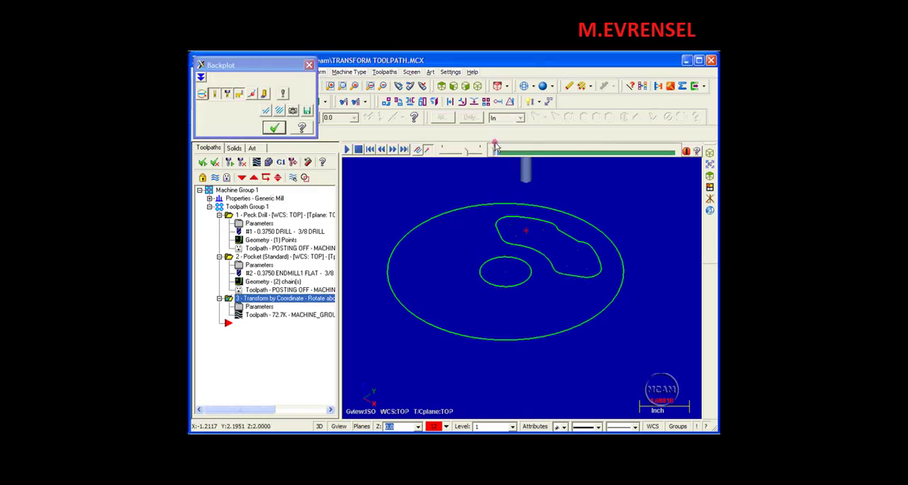
{"action": "left_click_drag", "start_coordinate": [495, 153], "coordinate": [521, 137]}
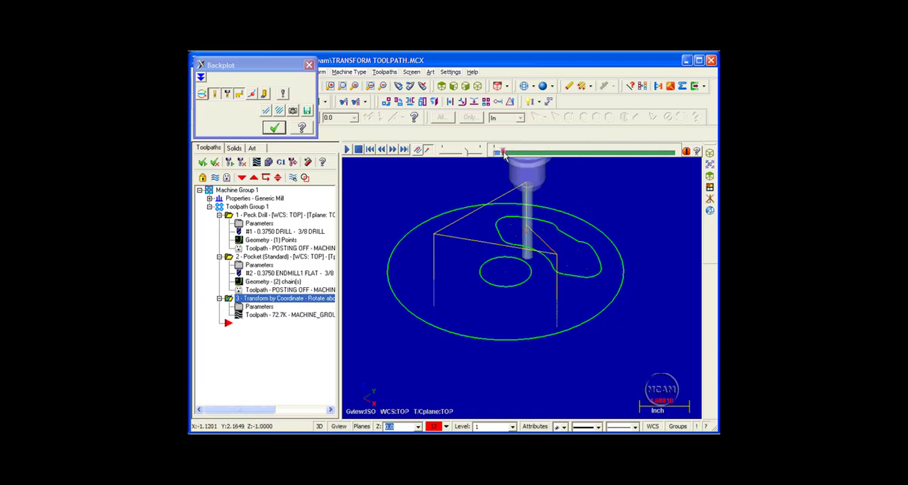
{"action": "left_click_drag", "start_coordinate": [504, 152], "coordinate": [676, 155]}
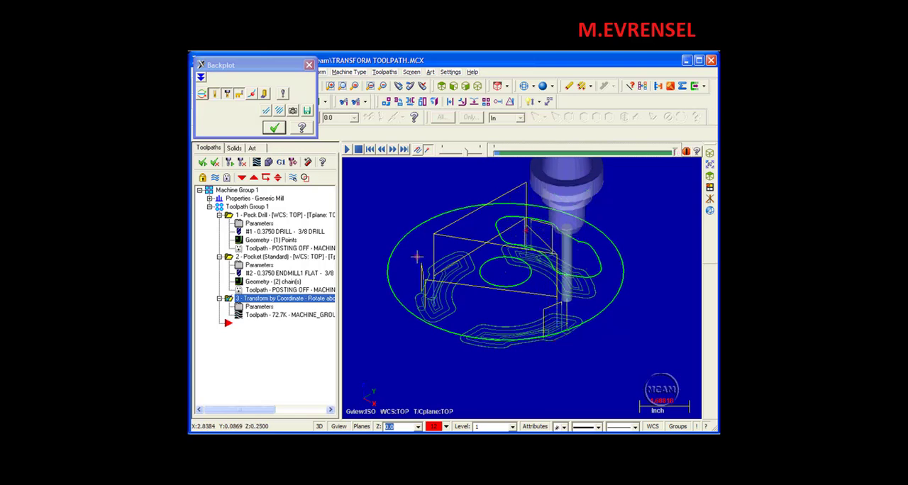